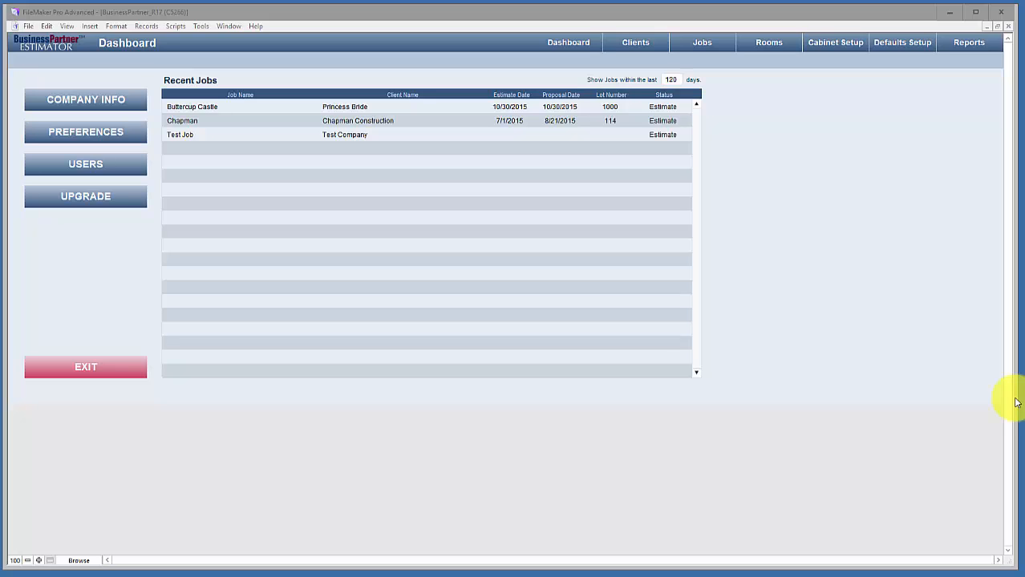
Step: Open the Materials list from cabinet setup and sort it by purpose, material name, vendor and type columns
left_click(834, 47)
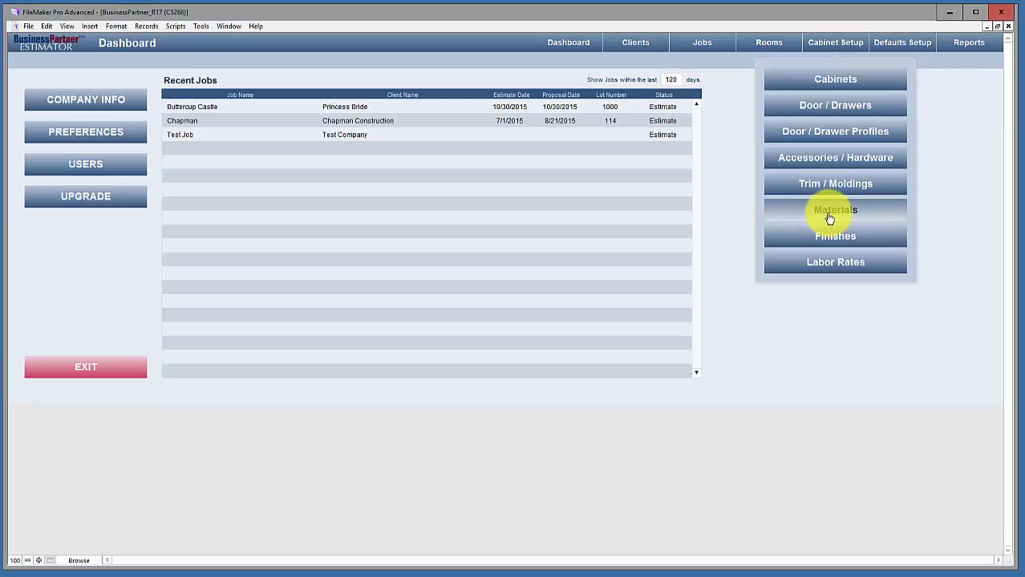
left_click(834, 216)
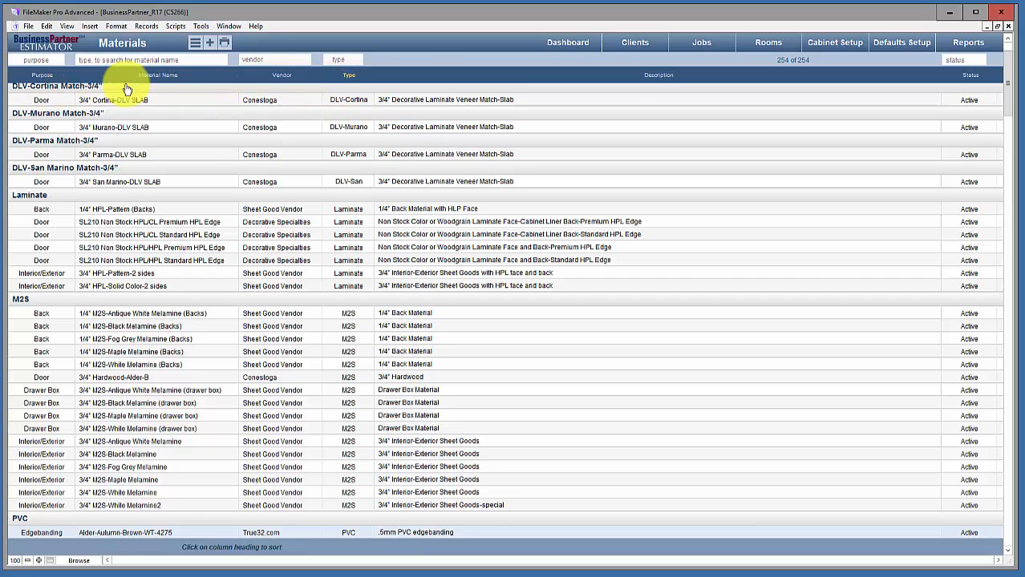
left_click(37, 76)
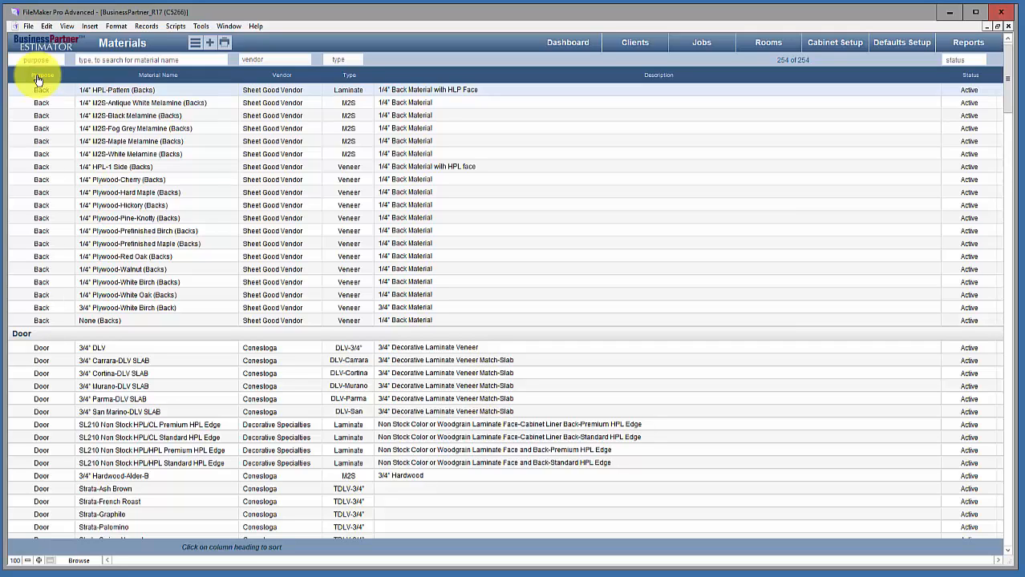
left_click(157, 81)
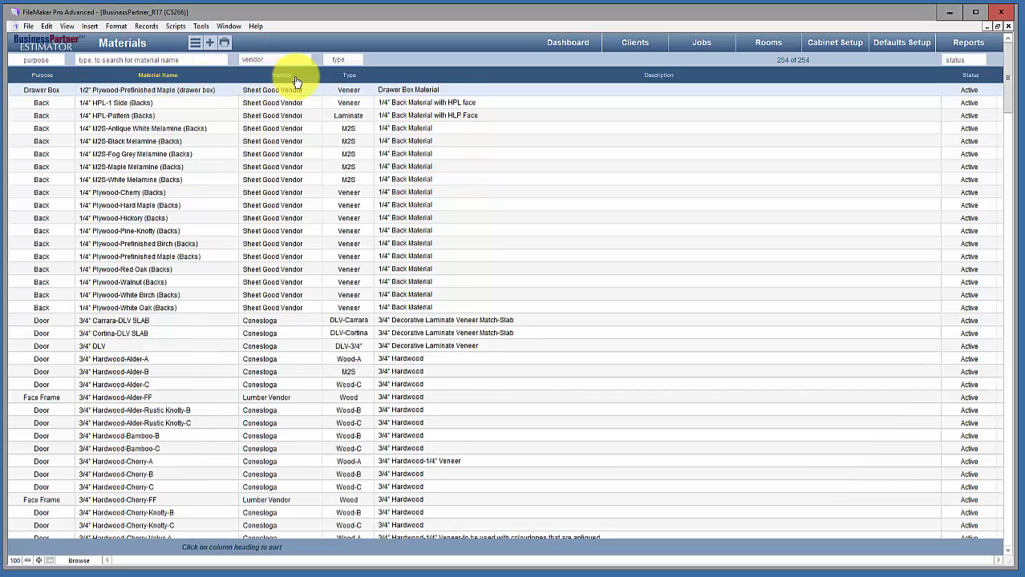
left_click(284, 80)
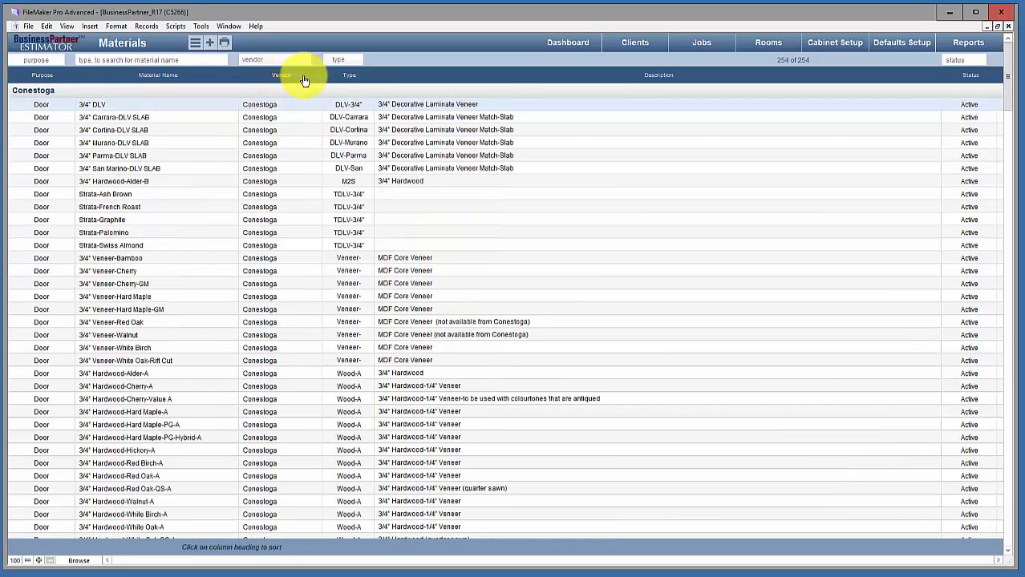
left_click(352, 79)
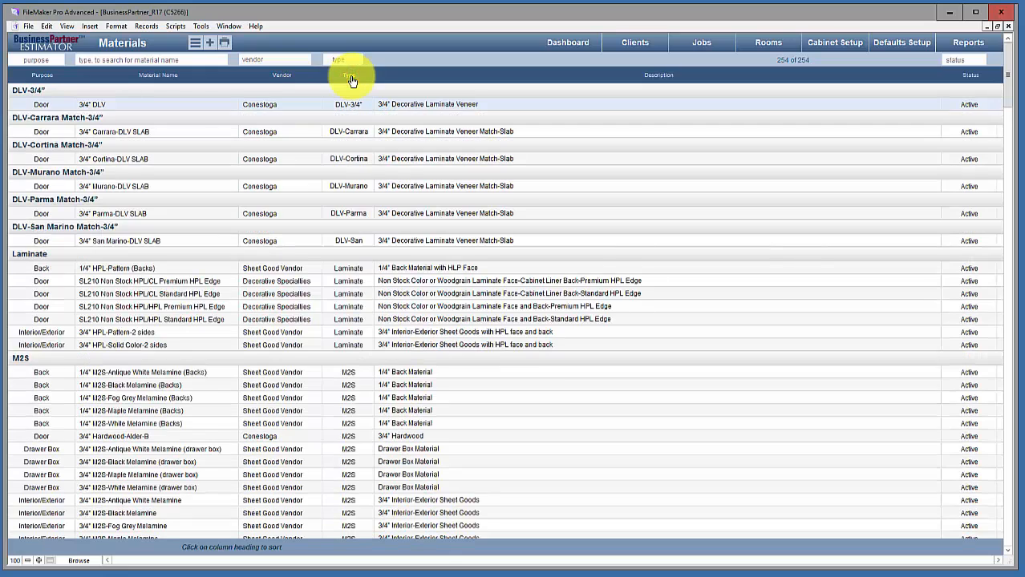
left_click(36, 80)
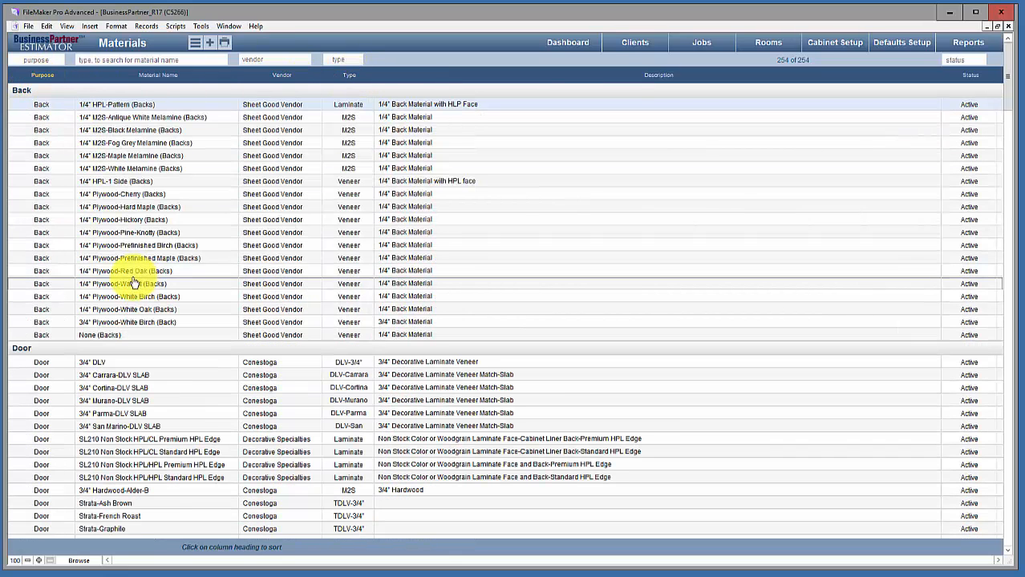
Step: Open the 1/4" Plywood-Cherry (Backs) material and review the rules for entering materials
left_click(100, 196)
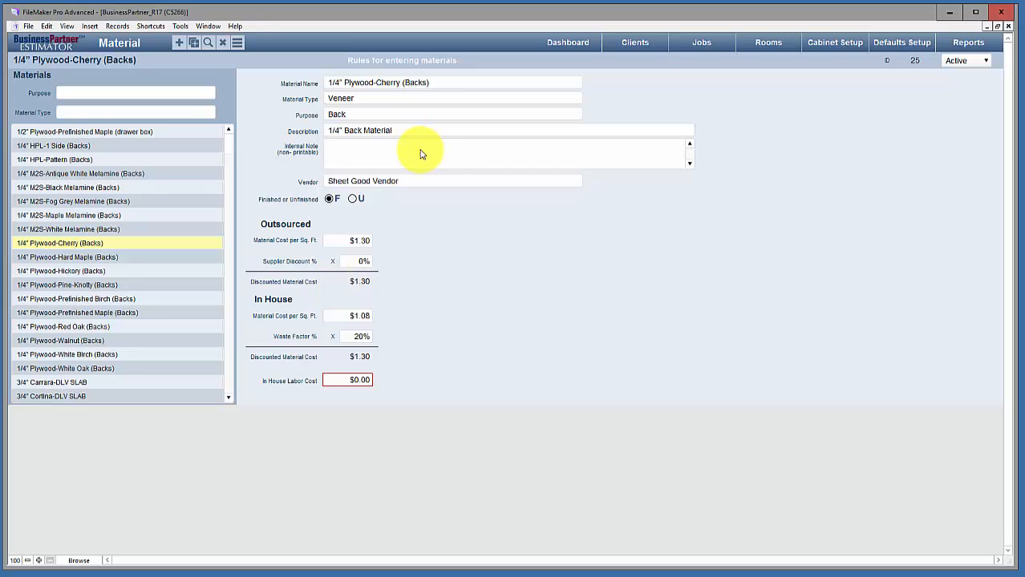
left_click(405, 64)
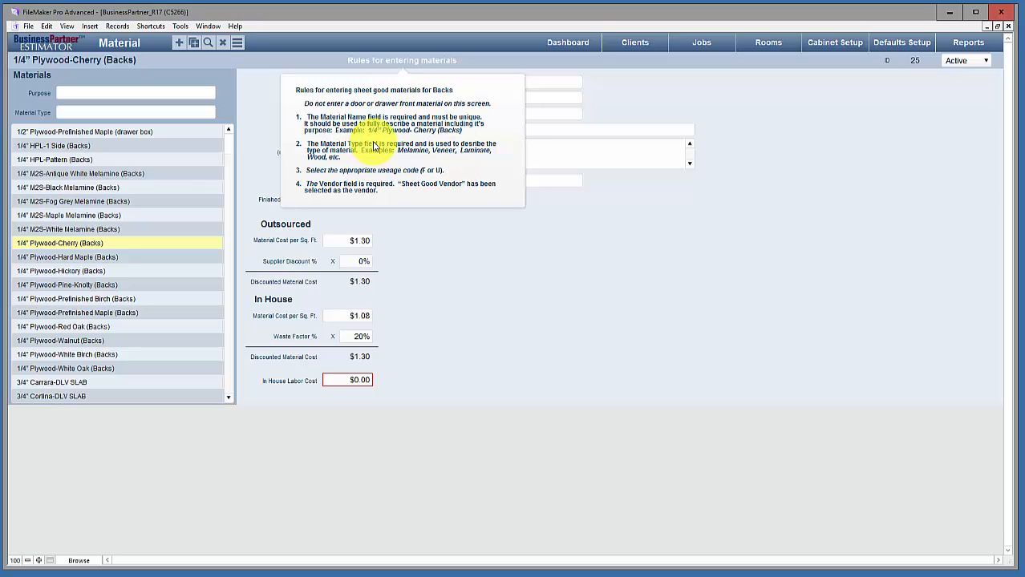
left_click(564, 242)
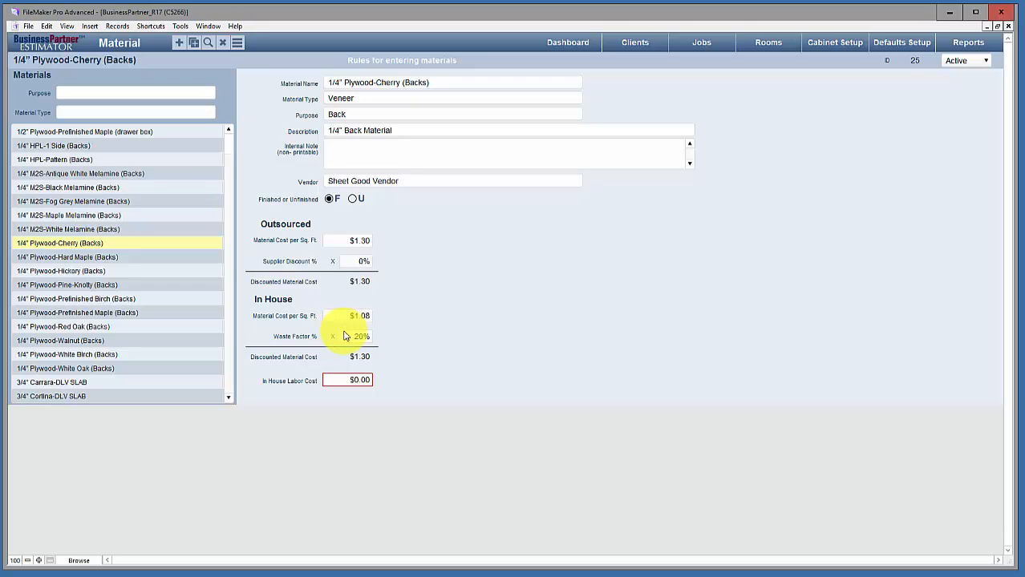
Step: Add a new Backs material of type Veneer named Test with Active status
left_click(179, 43)
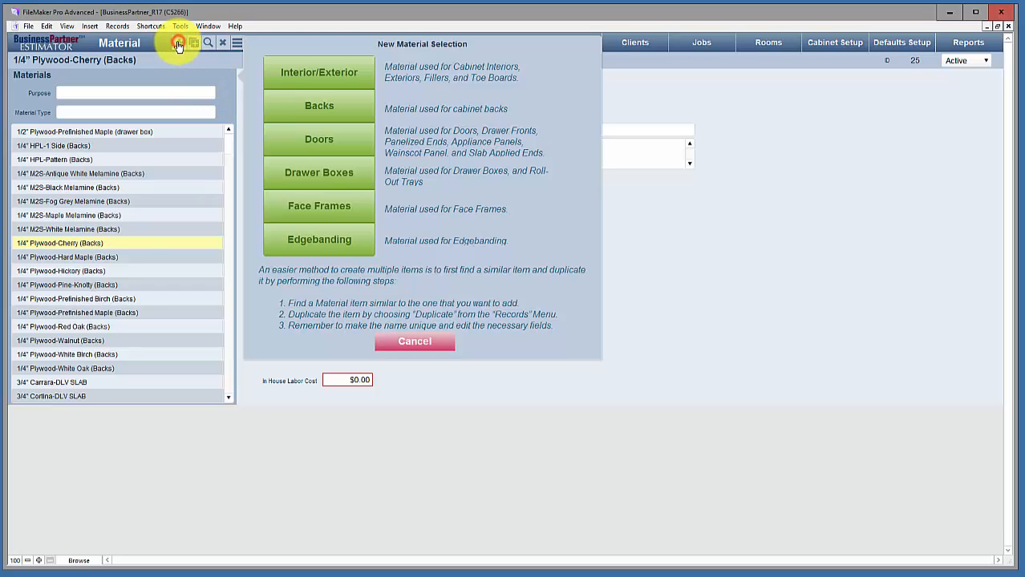
left_click(312, 106)
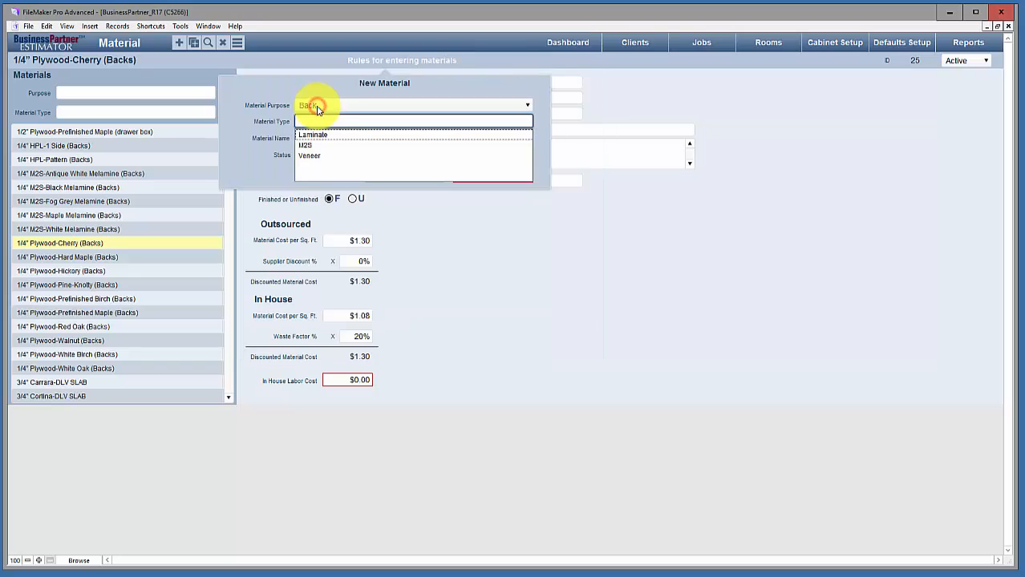
left_click(313, 157)
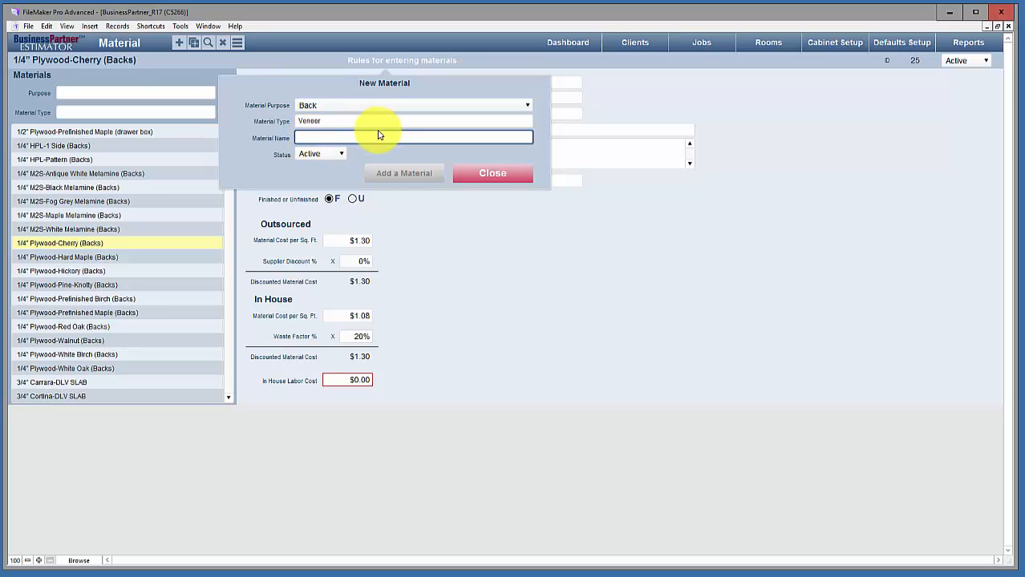
type("Test")
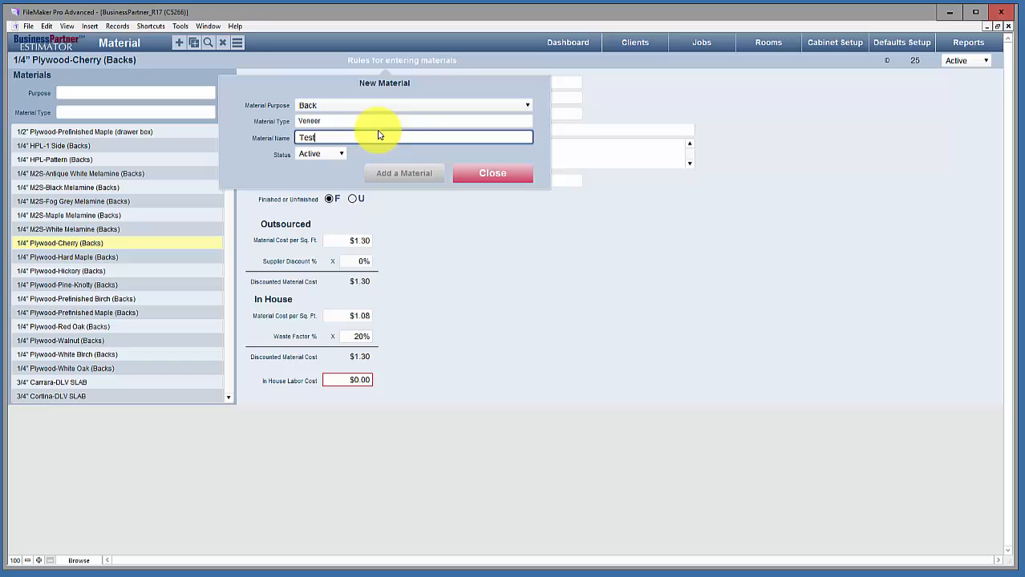
left_click(332, 154)
left_click(336, 154)
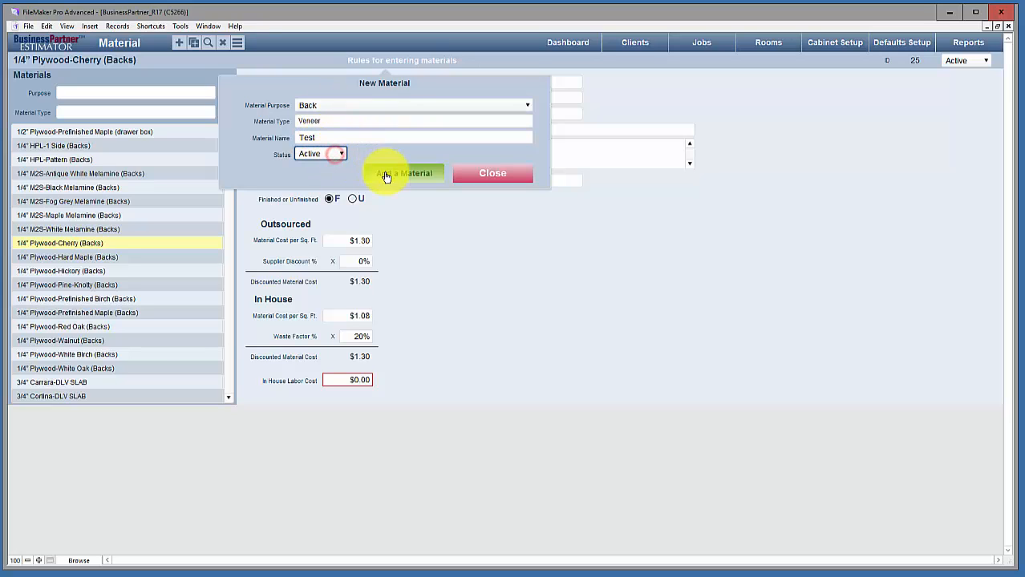
left_click(388, 171)
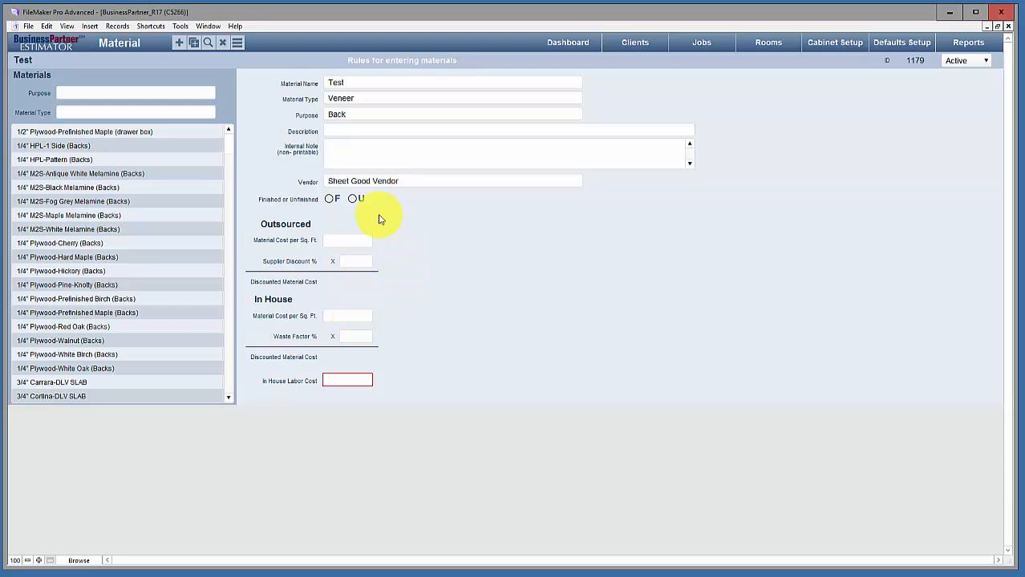
Step: Set the in-house material cost per sq. ft. to $0.50 and the waste factor to 10%
left_click(342, 318)
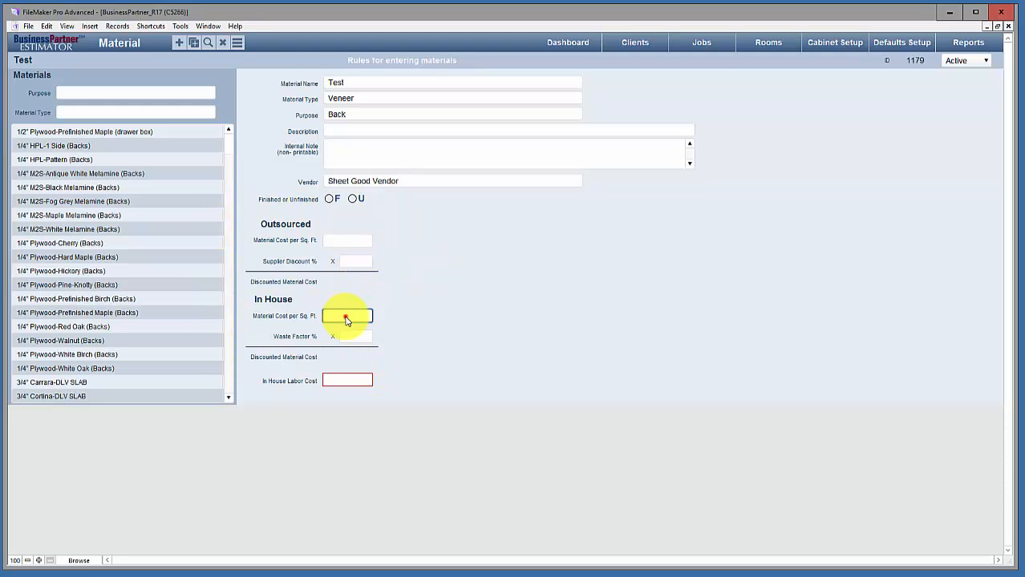
type(".50")
left_click(361, 338)
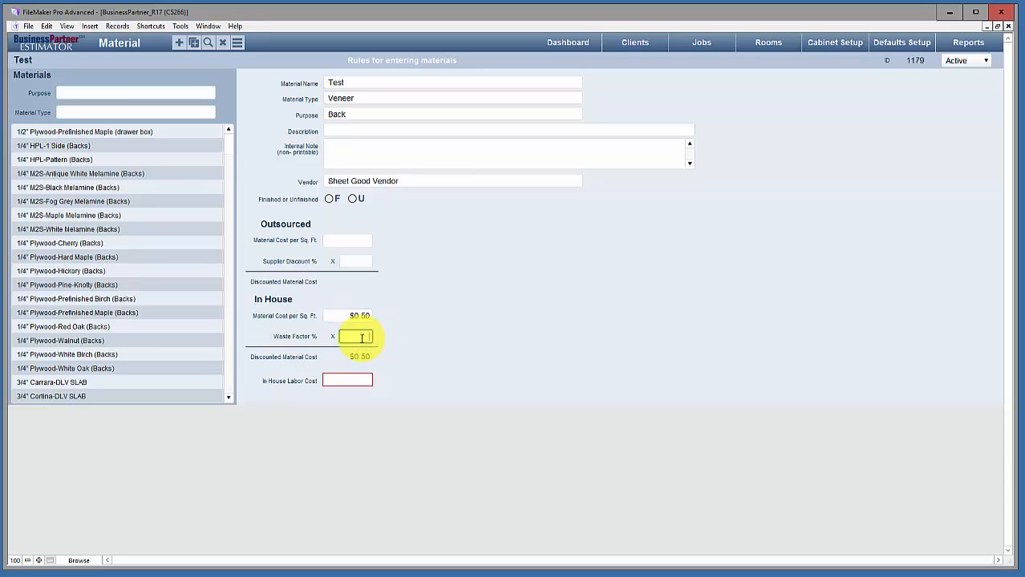
type("10")
left_click(406, 338)
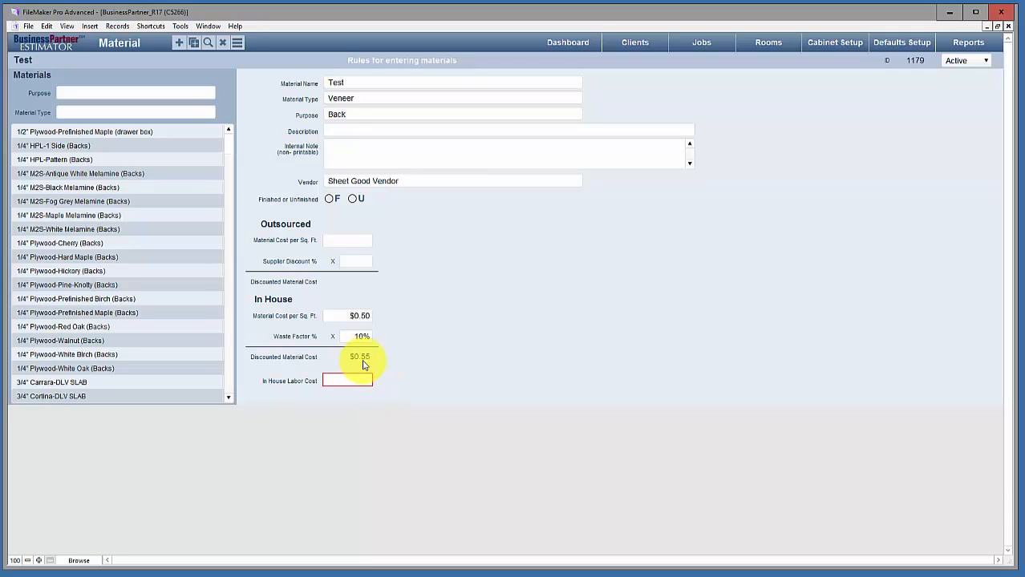
Step: Set the outsourced material cost per sq. ft. to $0.55 and commit the supplier discount
left_click(349, 242)
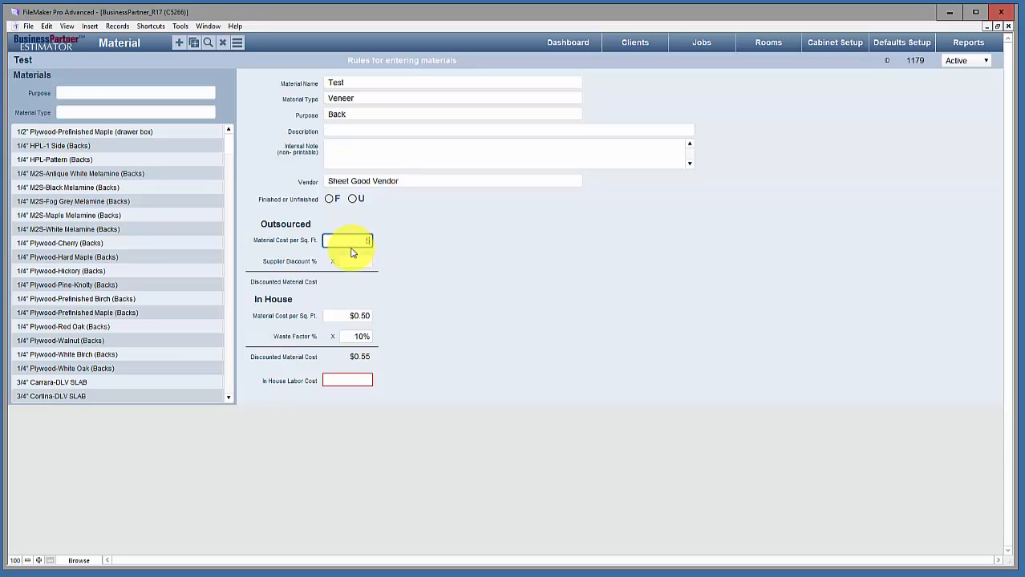
type(".55")
left_click(365, 261)
left_click(421, 267)
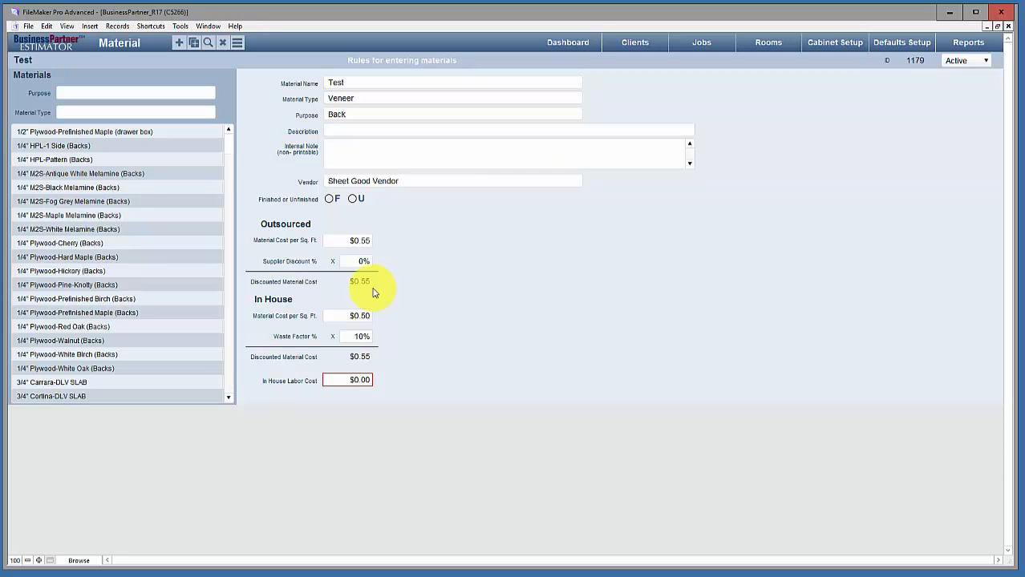
left_click(358, 265)
Step: Mark the material as Finished and move into the description and internal note fields
left_click(331, 201)
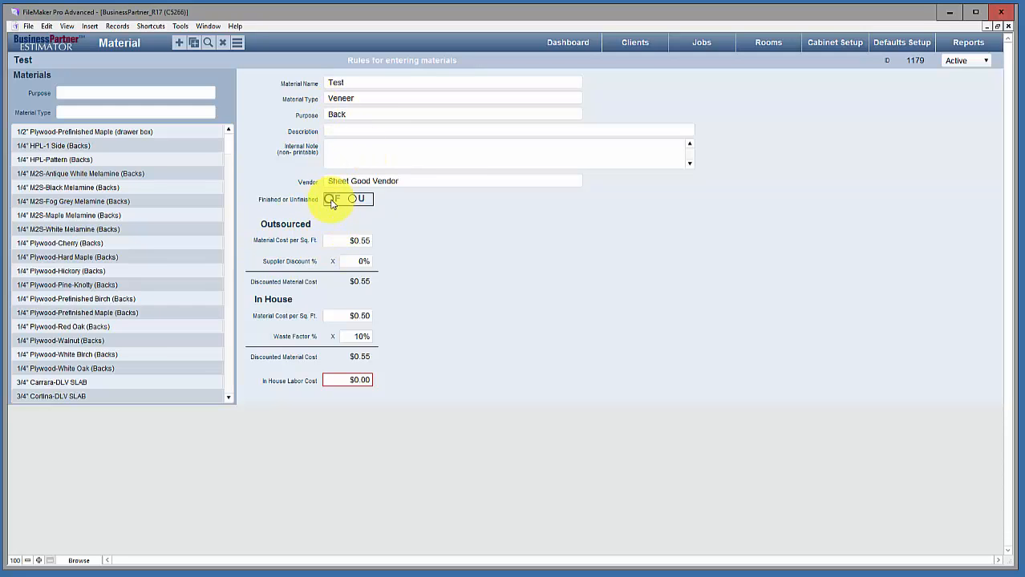
left_click(343, 133)
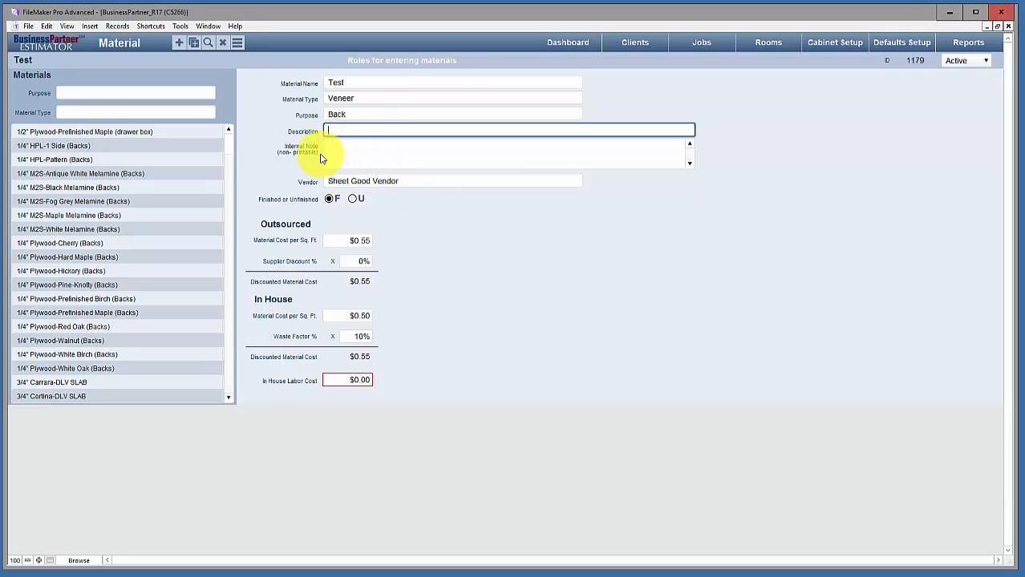
left_click(339, 155)
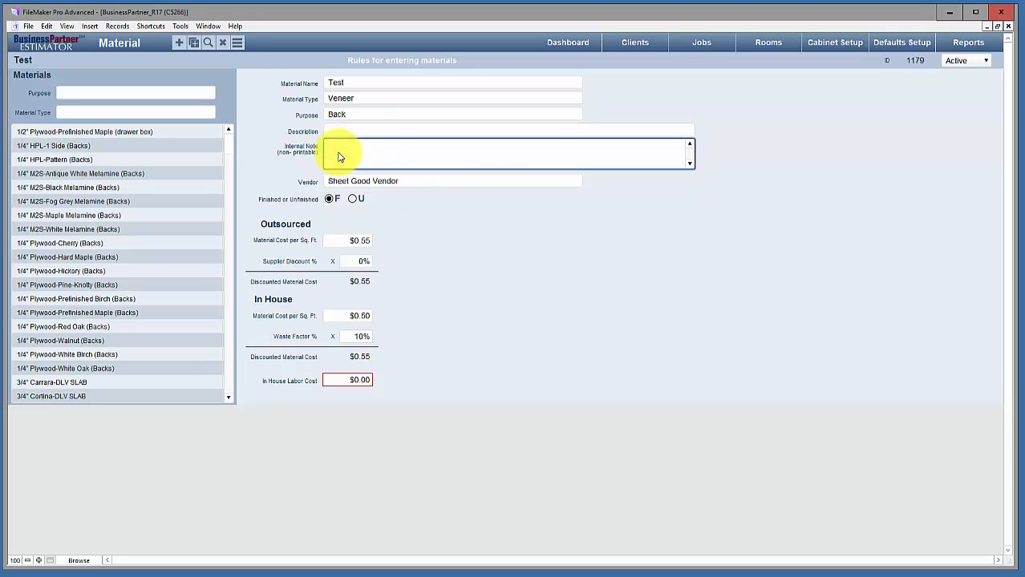